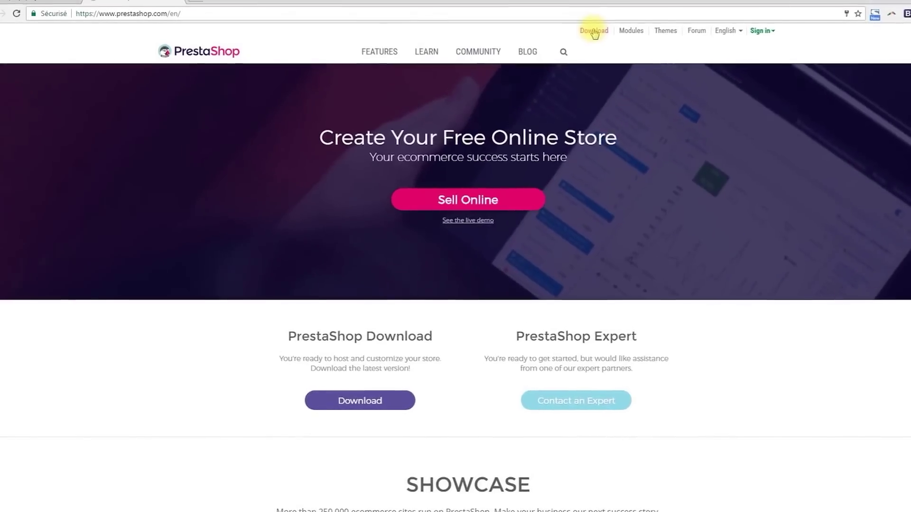
Go to the PrestaShop Download page and start the PrestaShop 1.7 download form.
left_click(595, 33)
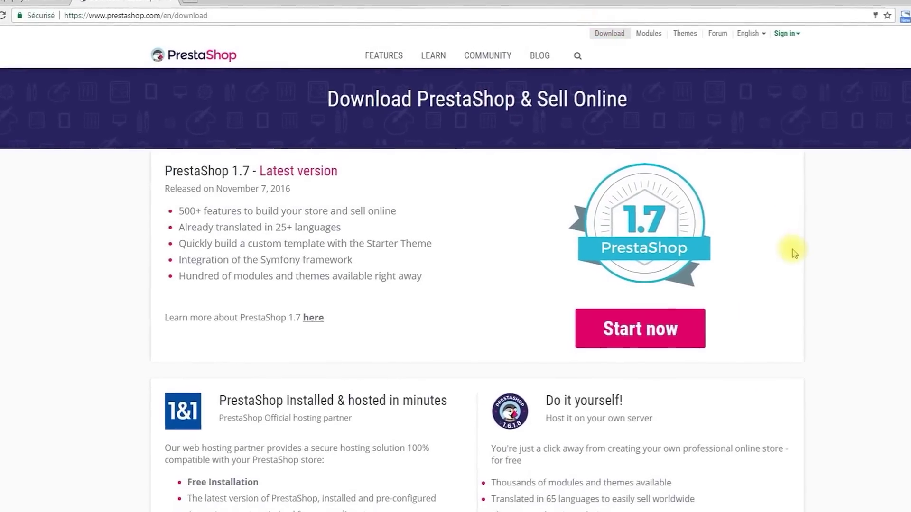
scroll(802, 247, "down", 6)
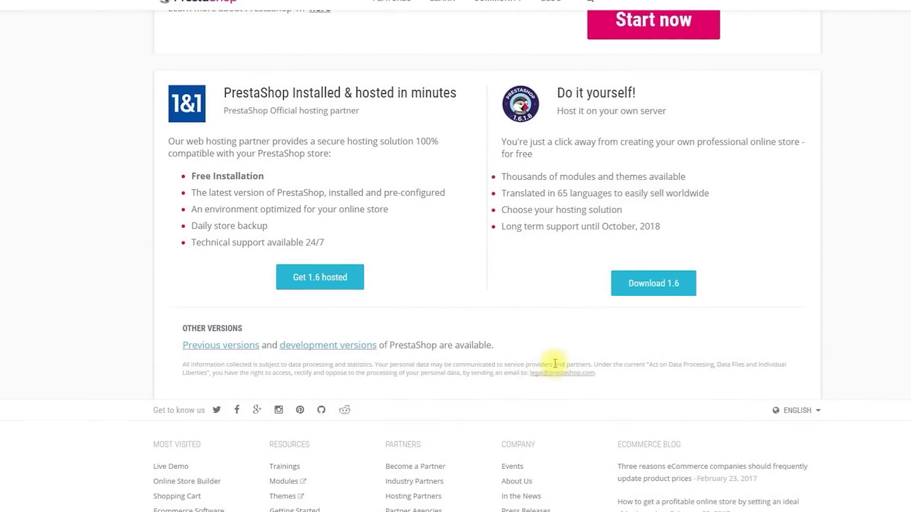
scroll(556, 356, "up", 6)
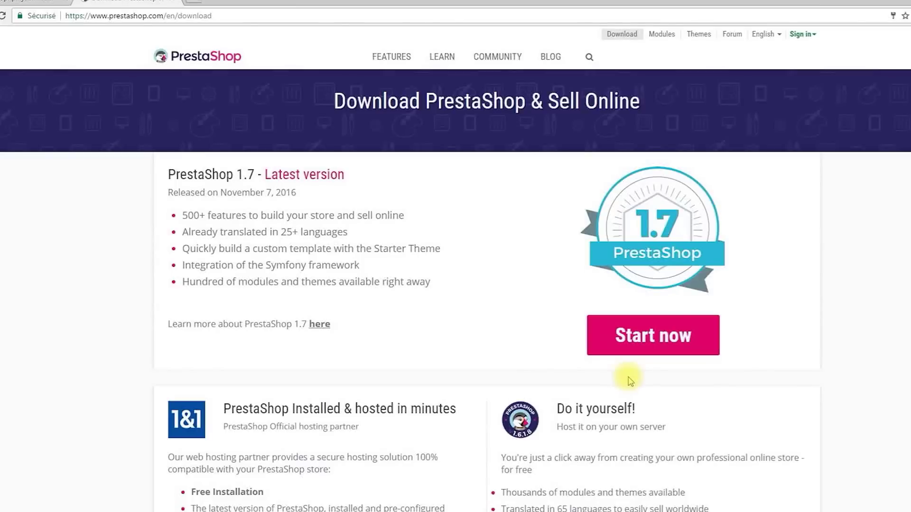
left_click(631, 332)
Fill the download form's e-mail field with the saved address.
left_click(571, 211)
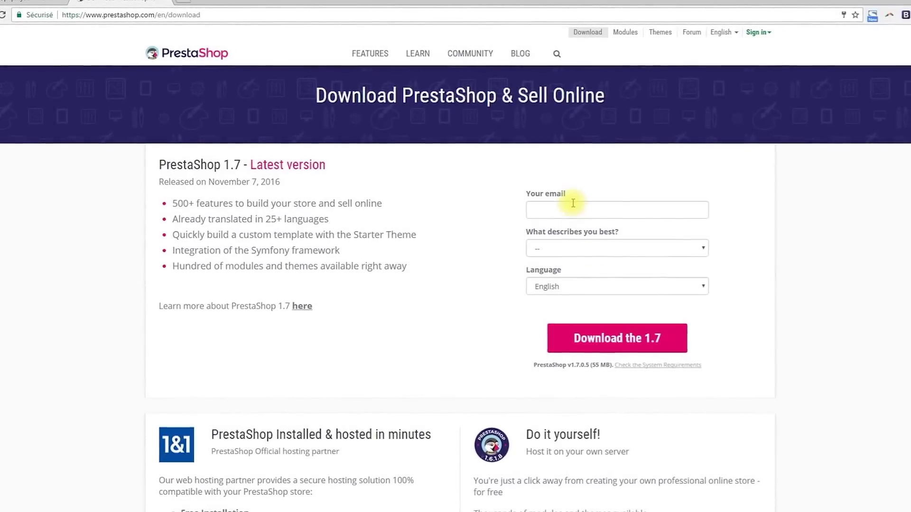
type("trainin")
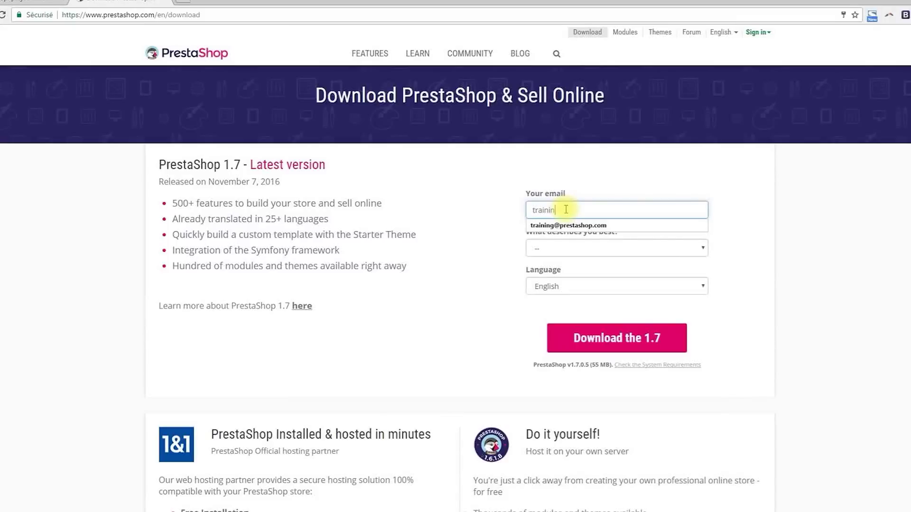
left_click(572, 225)
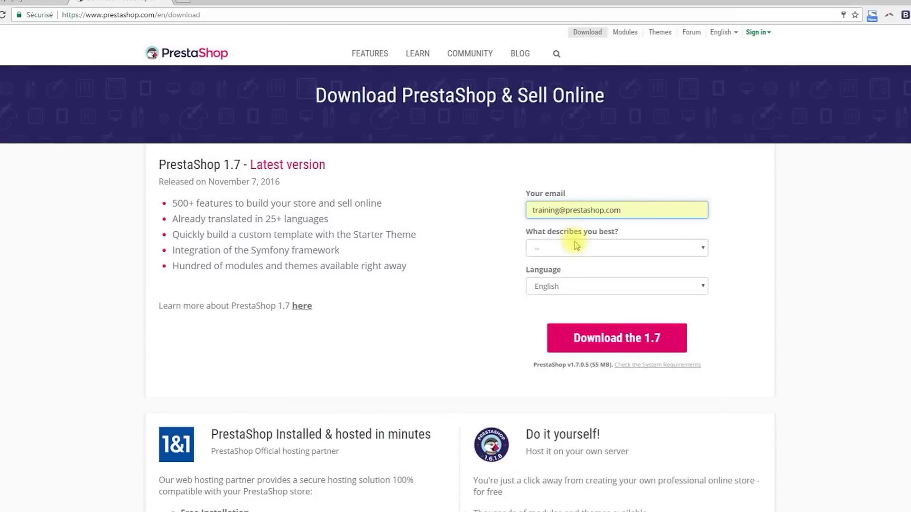
Choose 'I am building an online business', keep English, and download PrestaShop 1.7.
left_click(575, 251)
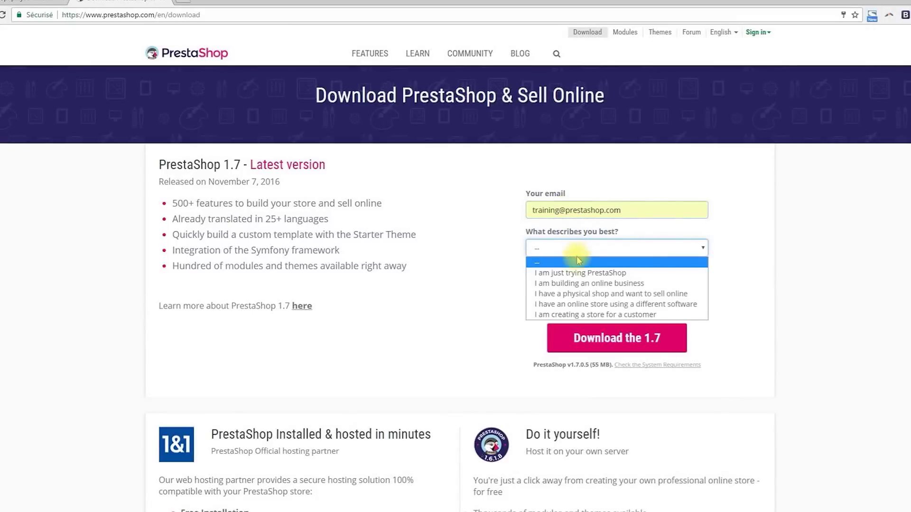
left_click(582, 283)
left_click(582, 288)
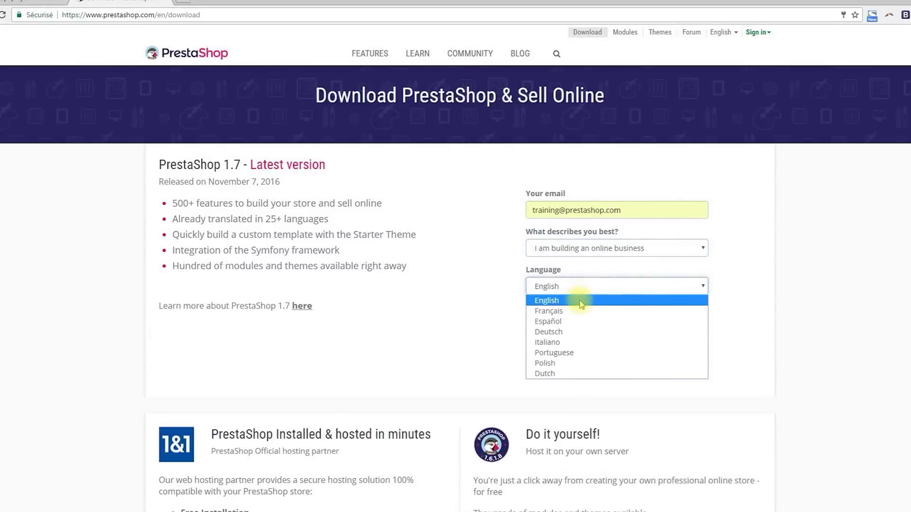
left_click(580, 299)
left_click(626, 338)
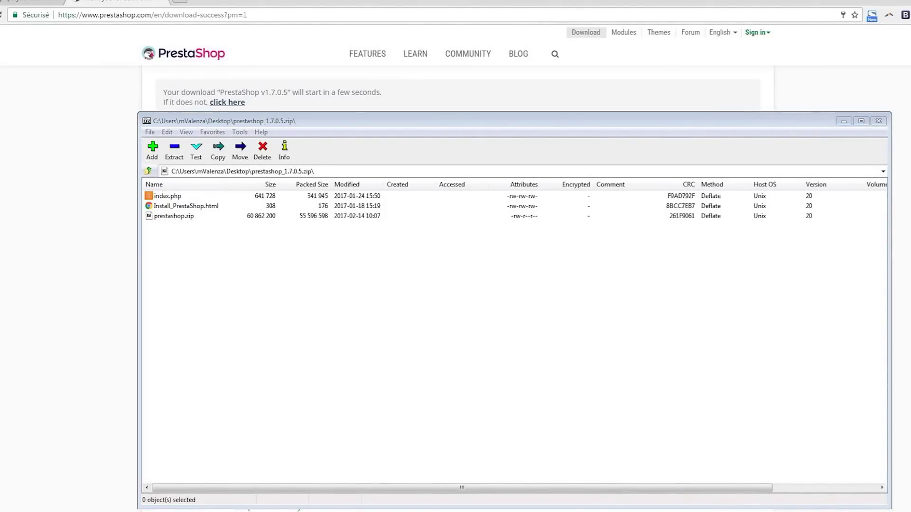
Inspect the zip's three files, return to Desktop, and open Extract for prestashop_1.7.0.5.zip.
left_click(191, 219)
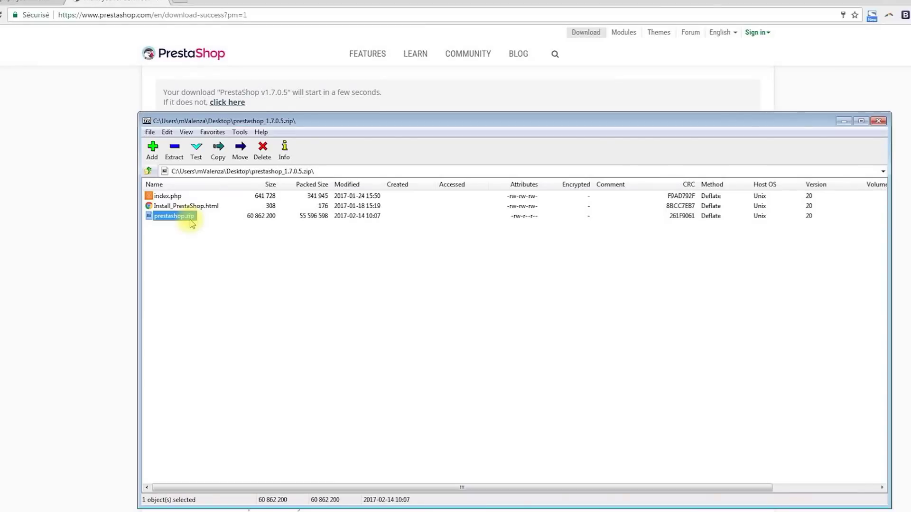
left_click(185, 207)
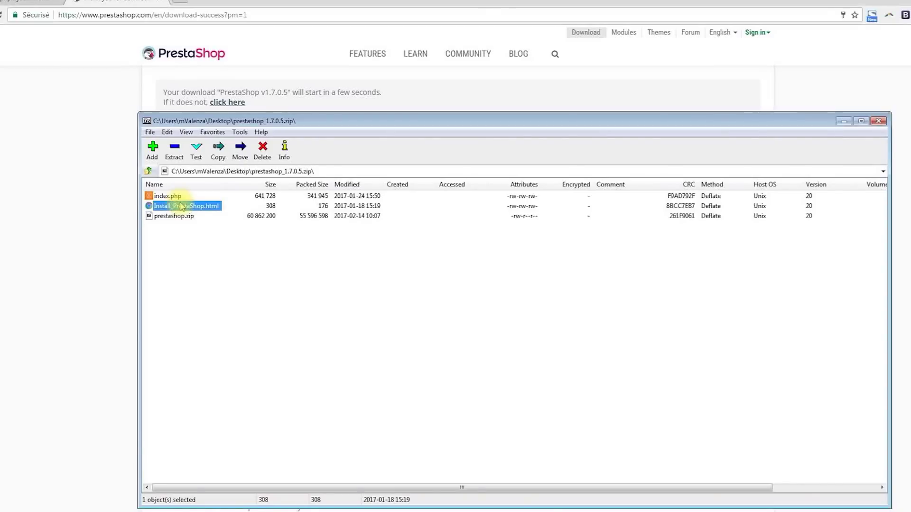
left_click(167, 196)
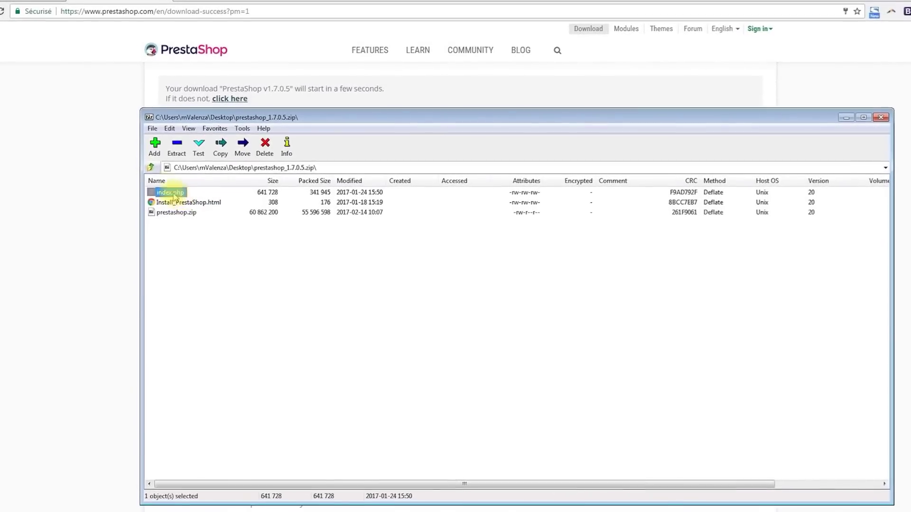
left_click(152, 166)
left_click(178, 145)
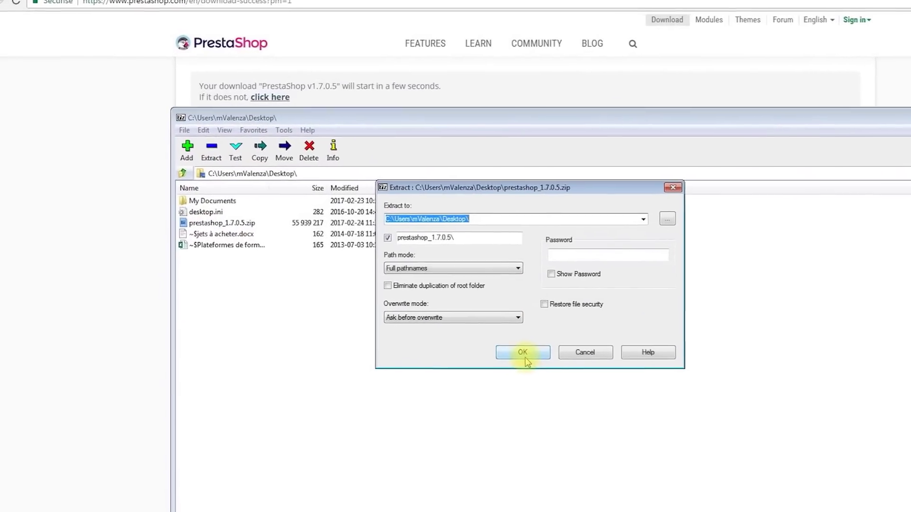
Extract prestashop_1.7.0.5.zip into a prestashop_1.7.0.5 folder on the Desktop.
left_click(538, 361)
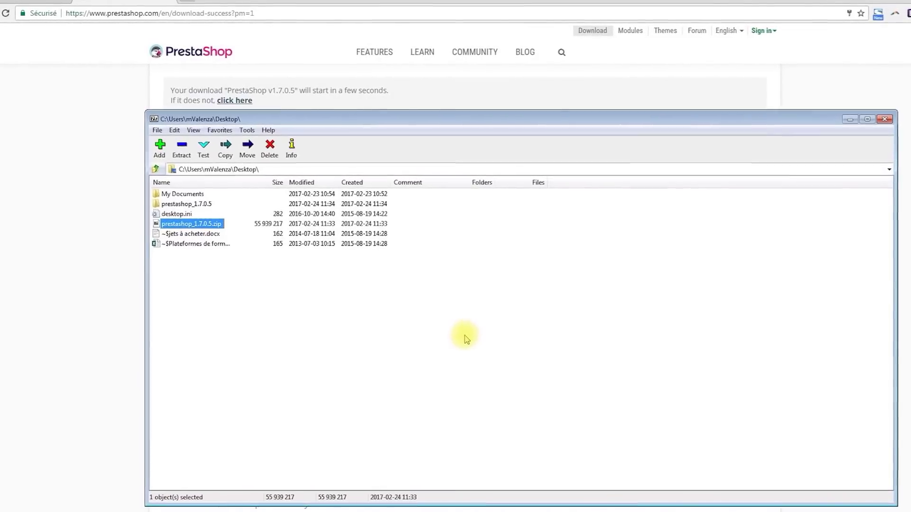
Search Google for 'filezilla client' in a new tab and open the FileZilla Client download page.
left_click(173, 5)
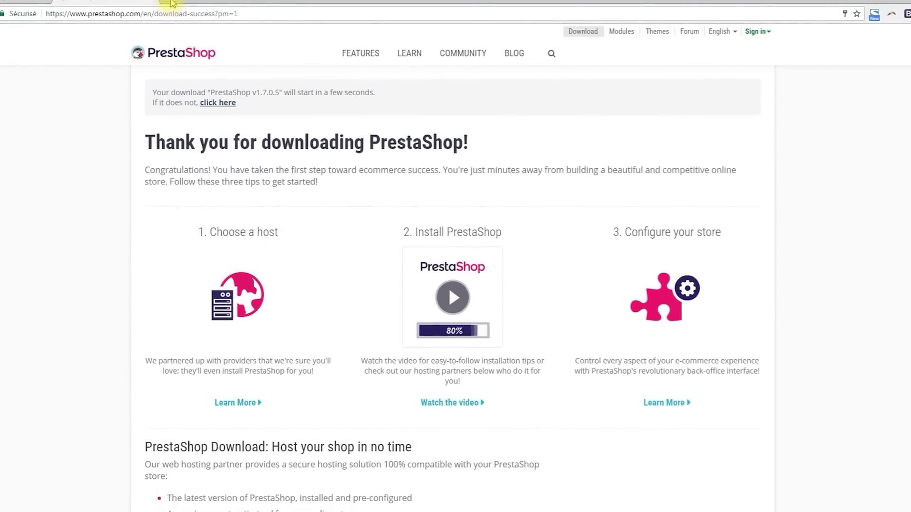
left_click(205, 4)
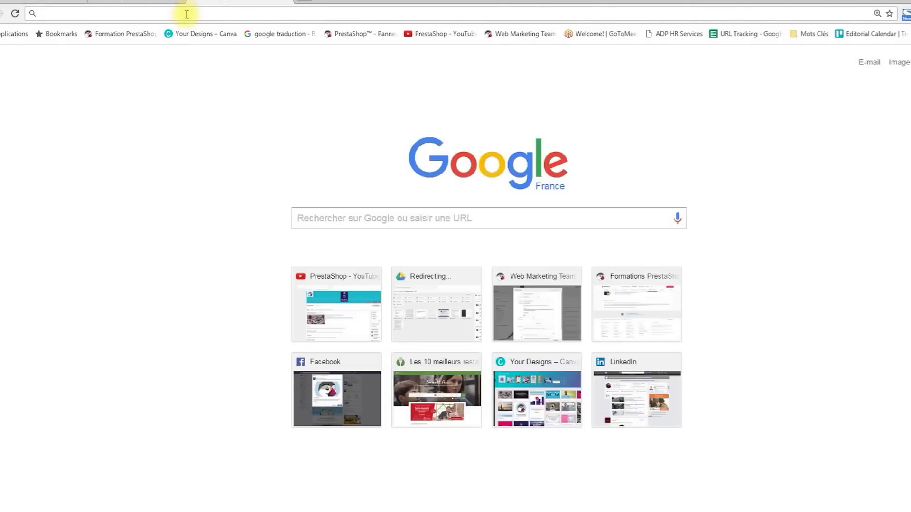
type("filezilla ")
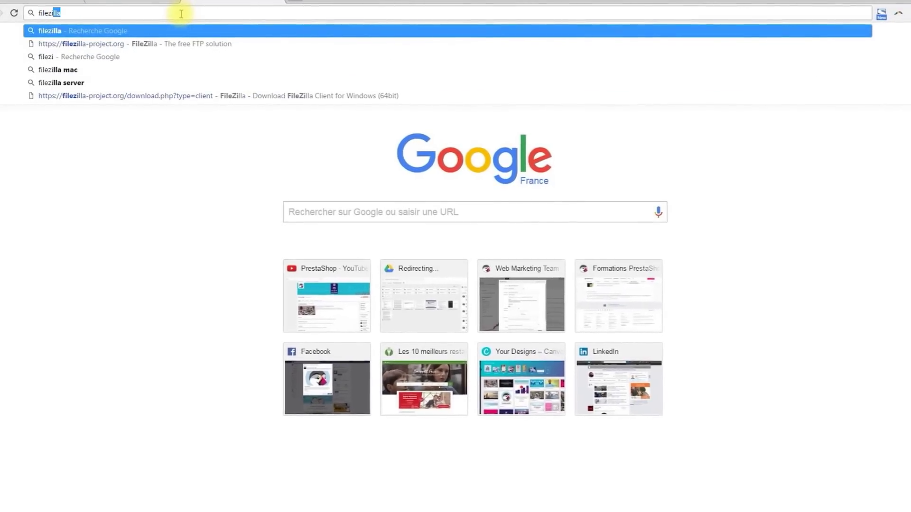
type("client")
key("Return")
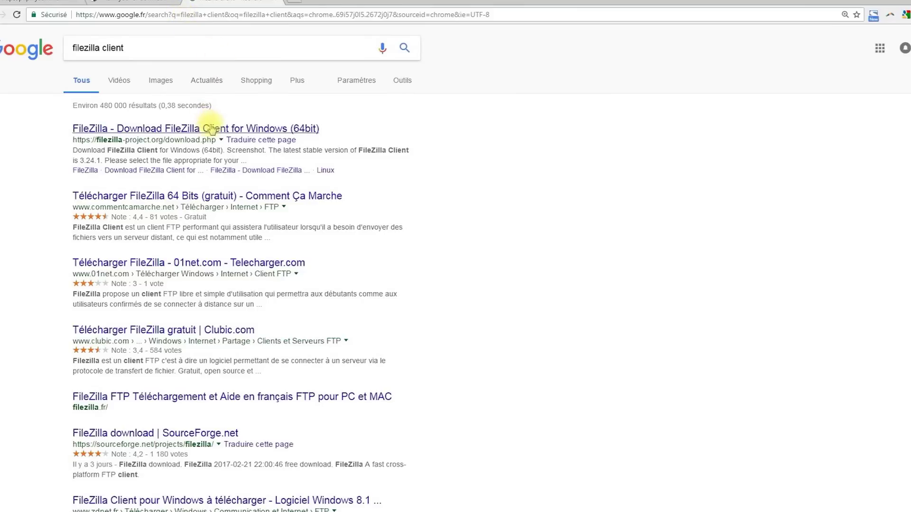
left_click(210, 129)
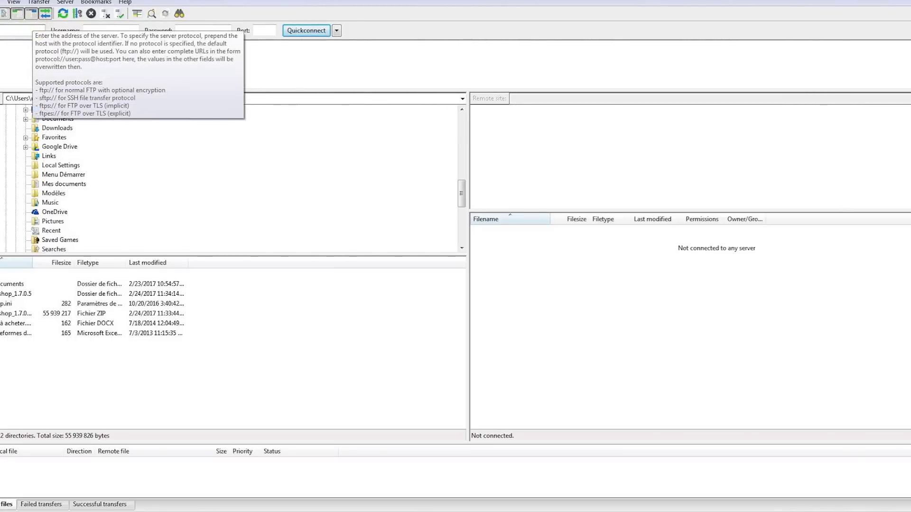
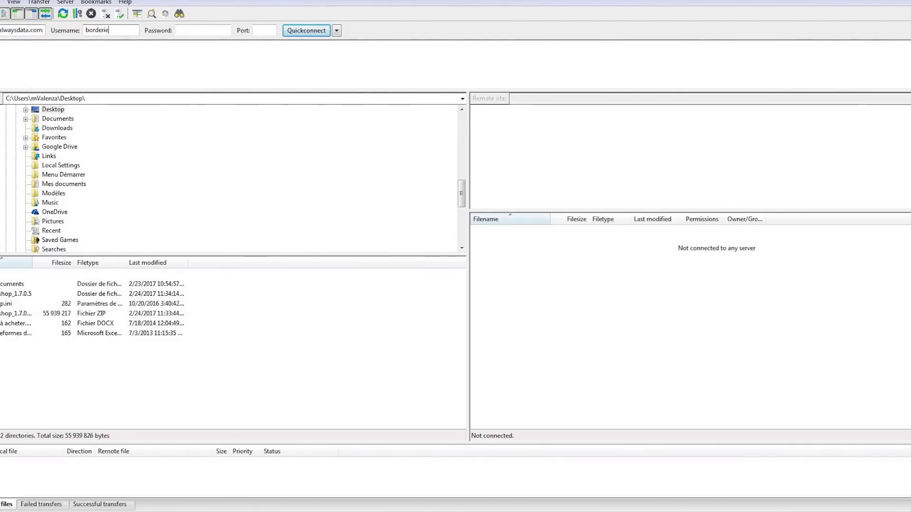
Quickconnect to the alwaysdata FTP server with the account's username and password.
key("Tab")
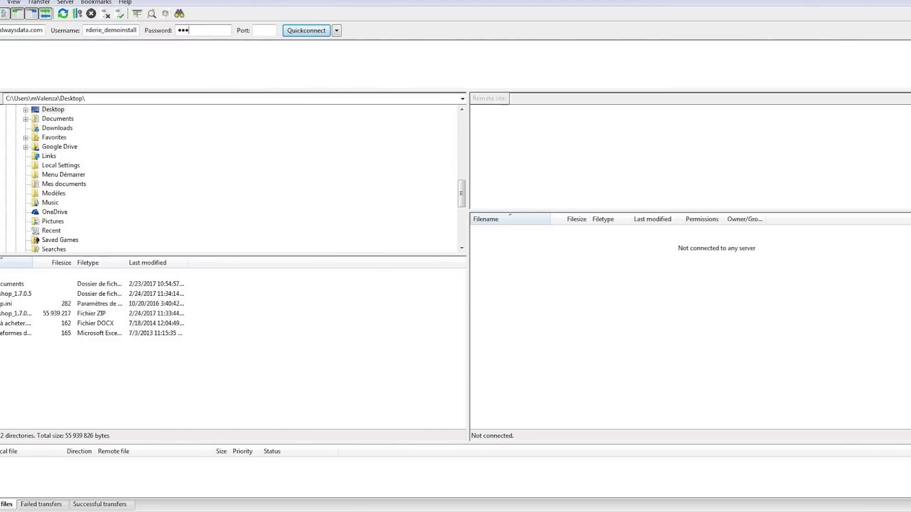
left_click(325, 34)
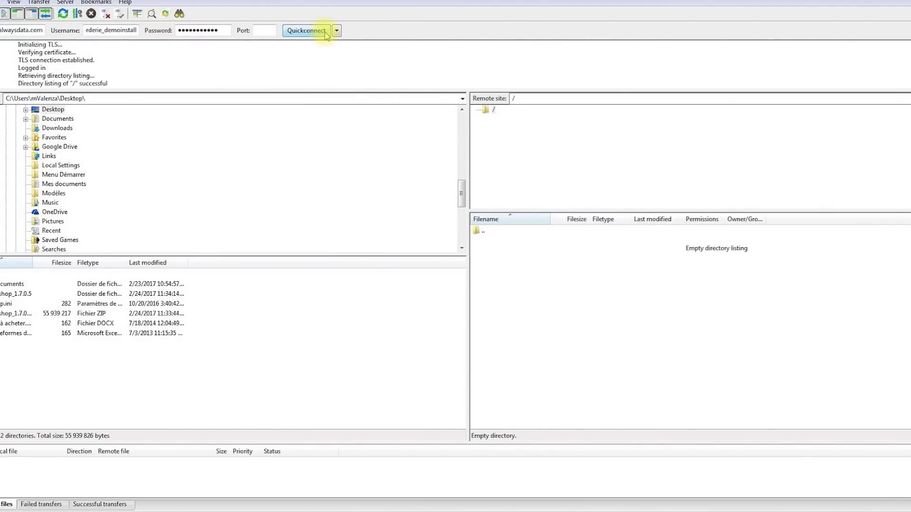
left_click(60, 111)
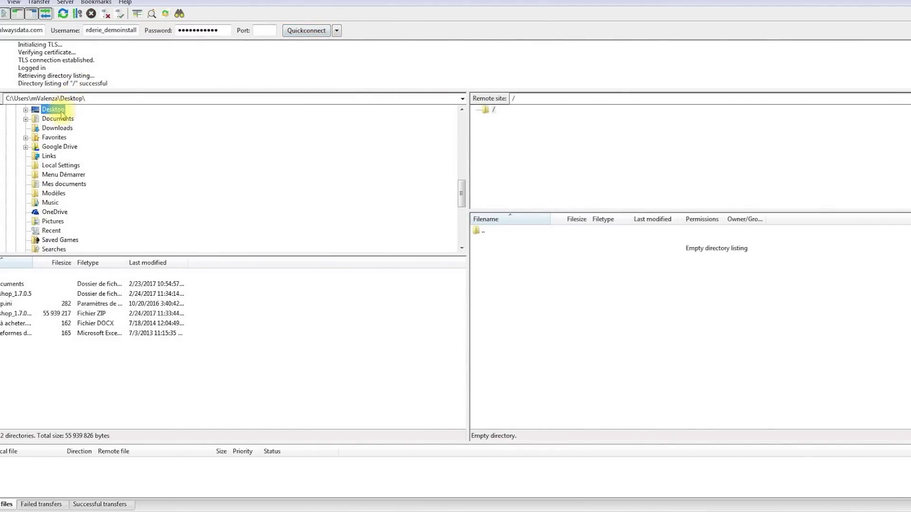
Open the local prestashop_1.7.0.5 folder and select index.php, Install_PrestaShop.html and prestashop.zip.
left_click(2, 294)
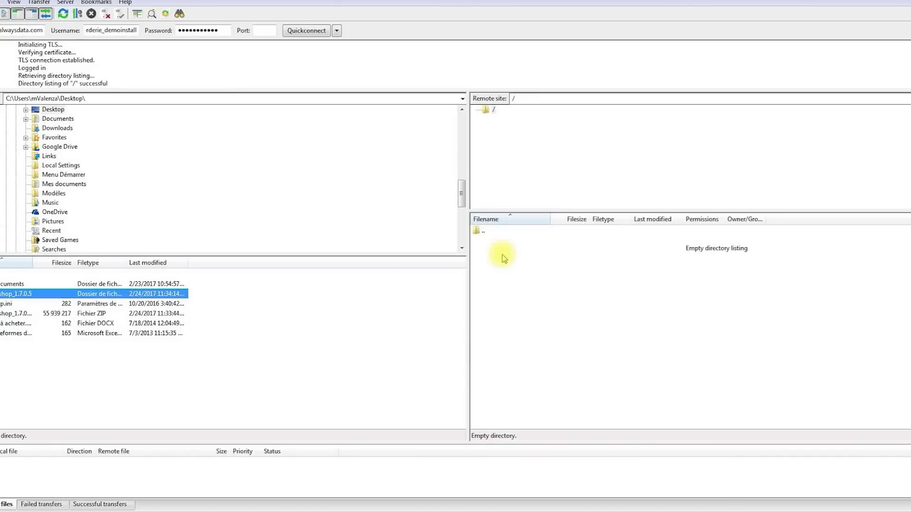
double_click(10, 294)
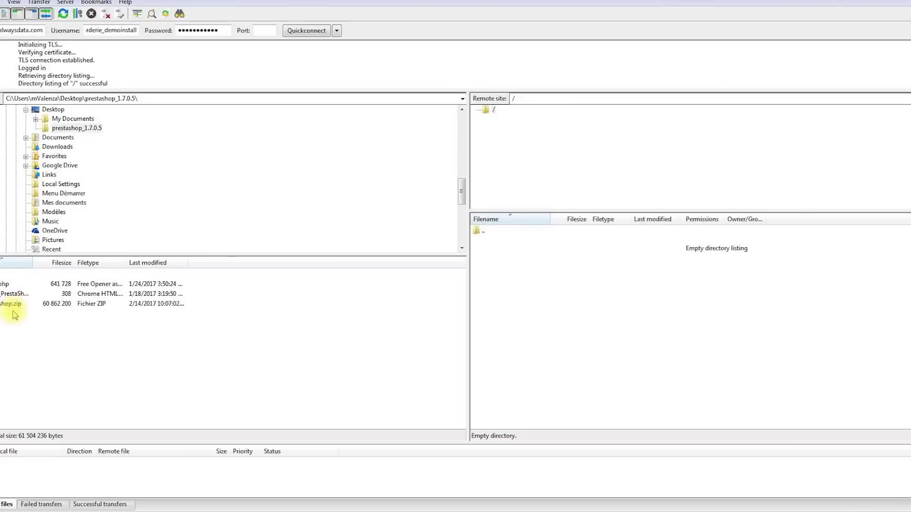
left_click(11, 304)
left_click(10, 284, "shift")
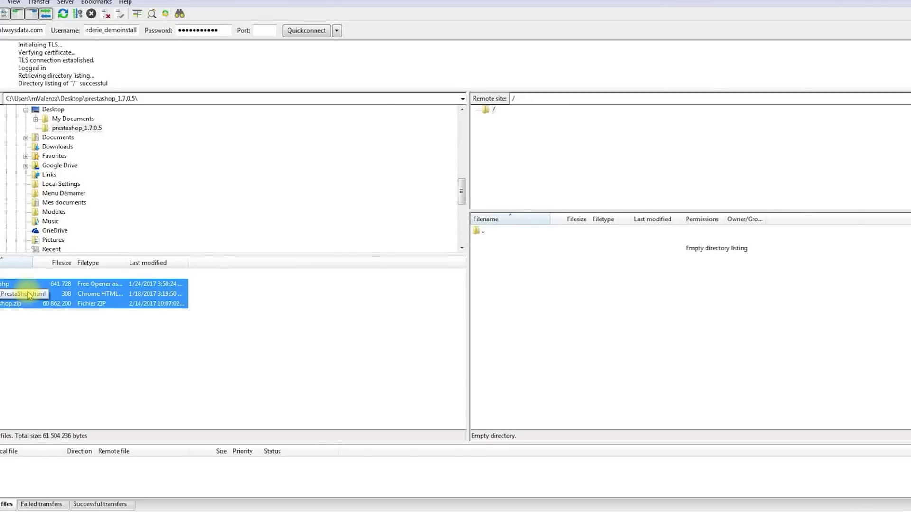
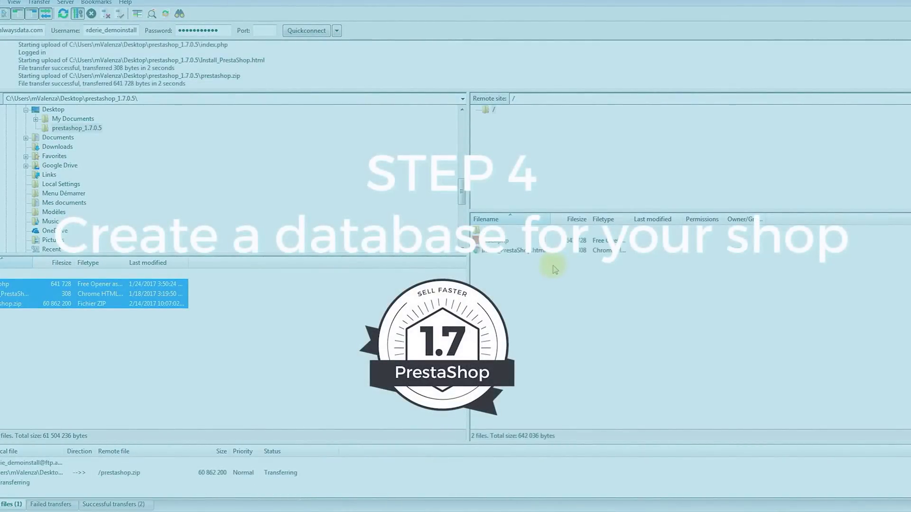
Finish uploading index.php, Install_PrestaShop.html and prestashop.zip to the web host root.
left_click(713, 310)
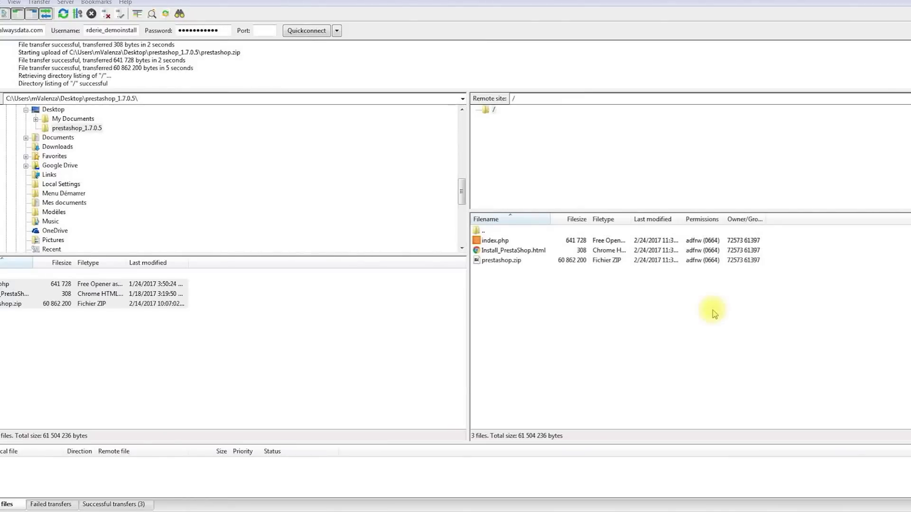
Bring the Chrome window in front of FileZilla and move to another browser tab.
mouse_move(114, 511)
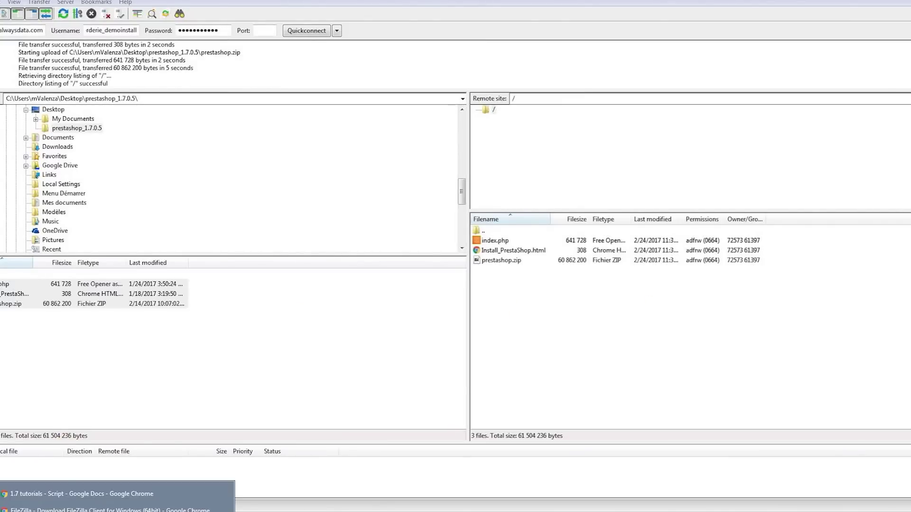
left_click(109, 510)
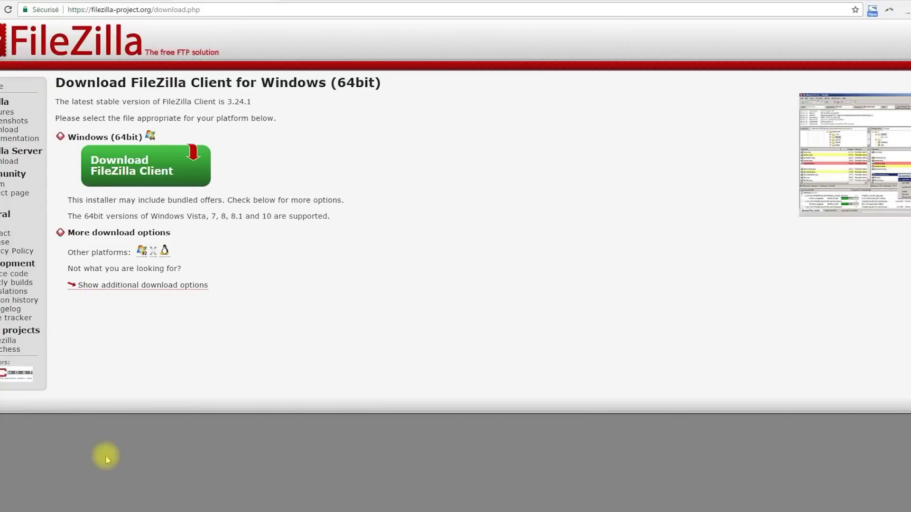
key("ctrl+Tab")
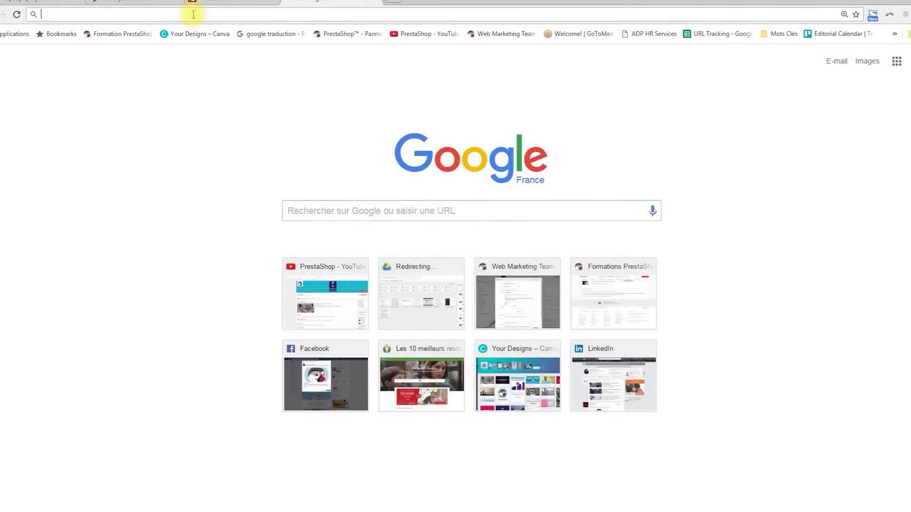
Load the pasted nodata.net/ps-test address to start the PrestaShop 1.7.0.5 installer.
type("http://nodata.net/ps-test")
key("Return")
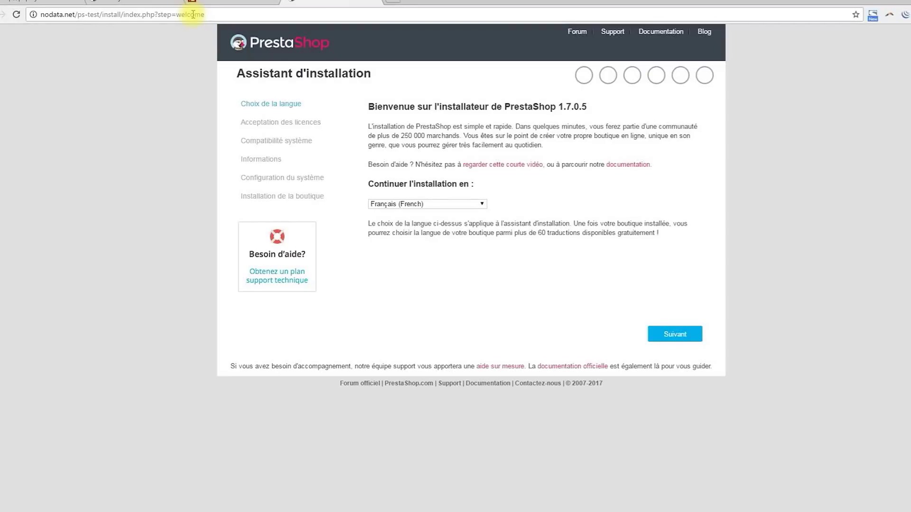
Run the installer in English, accept the license terms, and continue to the compatibility check.
left_click(452, 205)
left_click(434, 241)
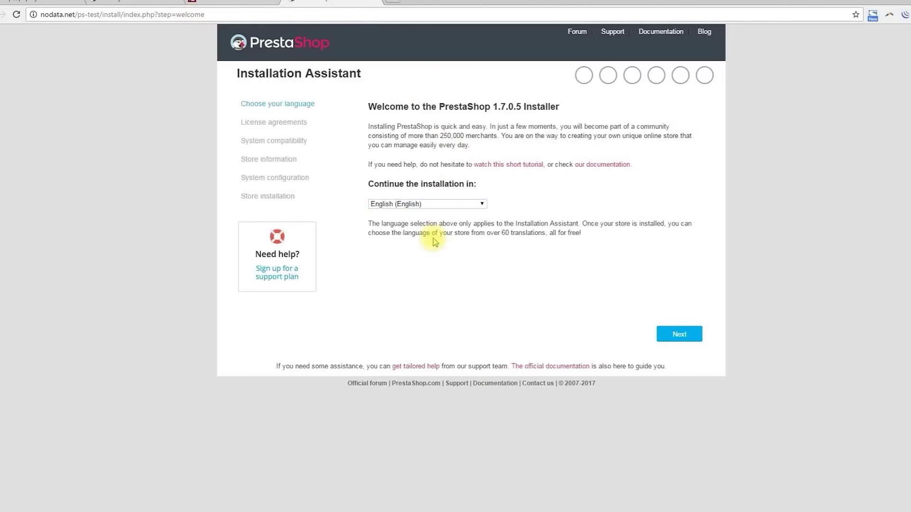
left_click(679, 334)
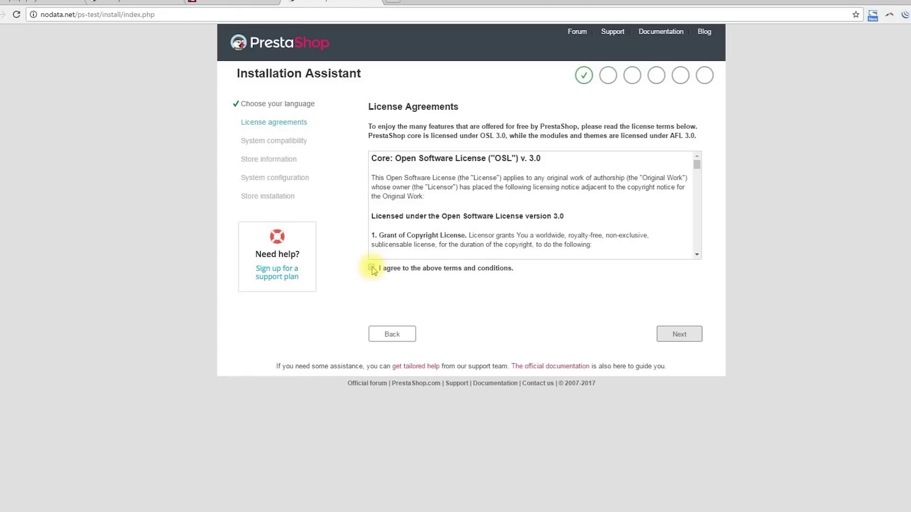
left_click(371, 267)
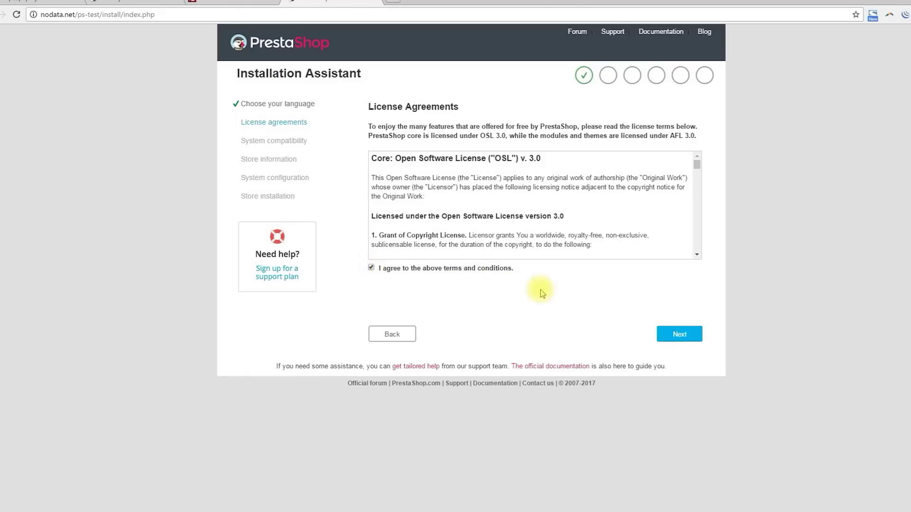
left_click(671, 335)
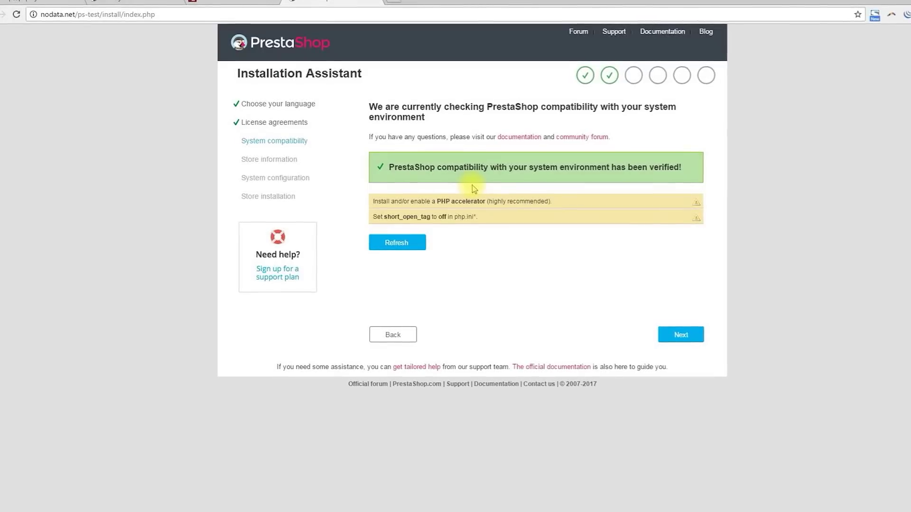
Name the shop prestostore with main activity Art and Culture.
left_click(681, 335)
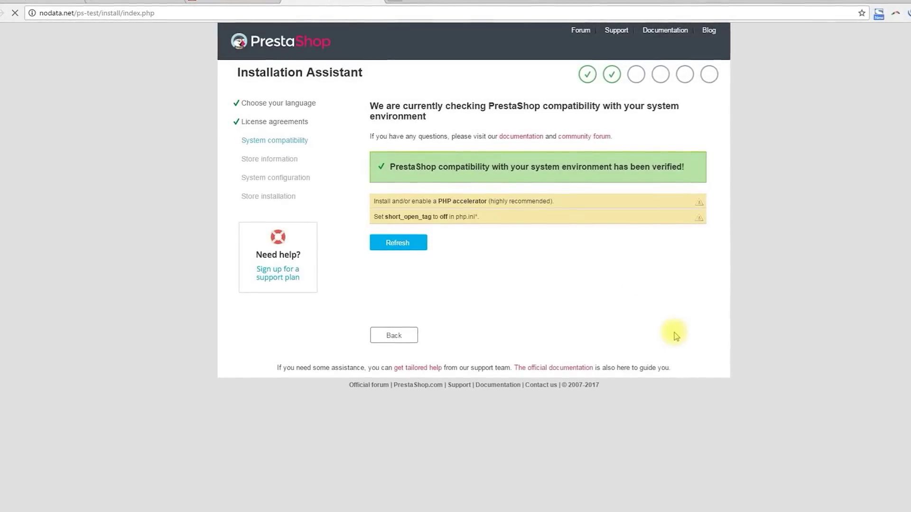
type("prestostore")
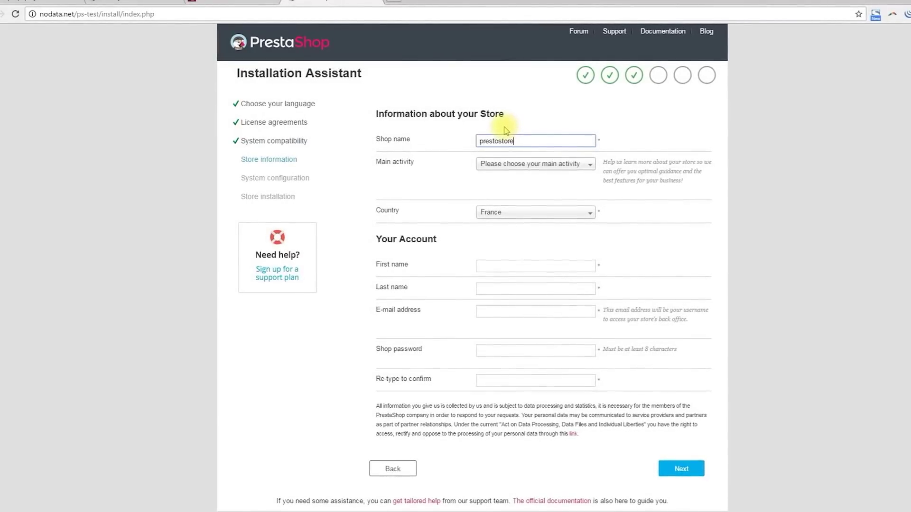
left_click(525, 161)
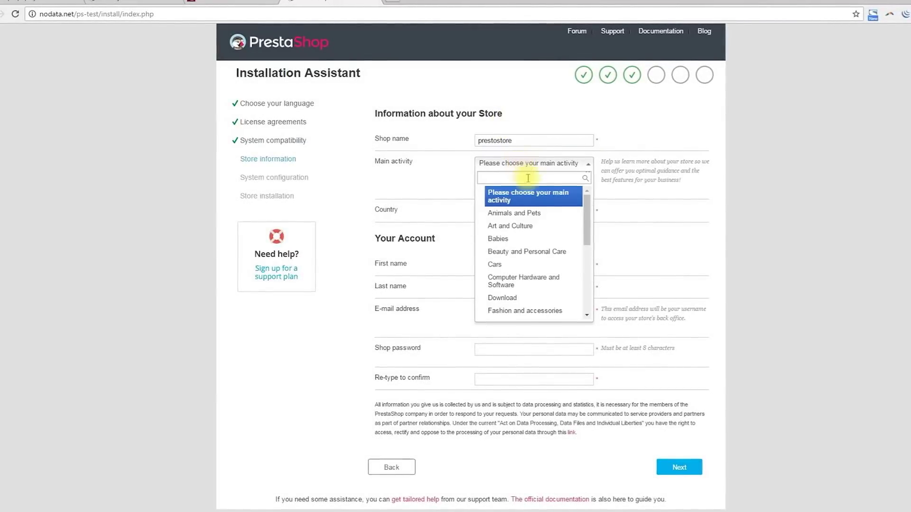
left_click(545, 228)
Enter the administrator account's first and last name.
left_click(534, 264)
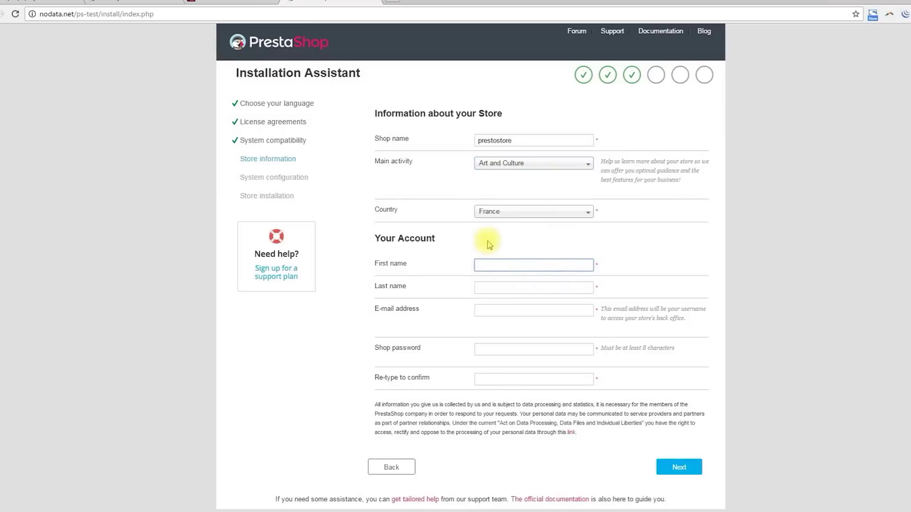
type("Presto")
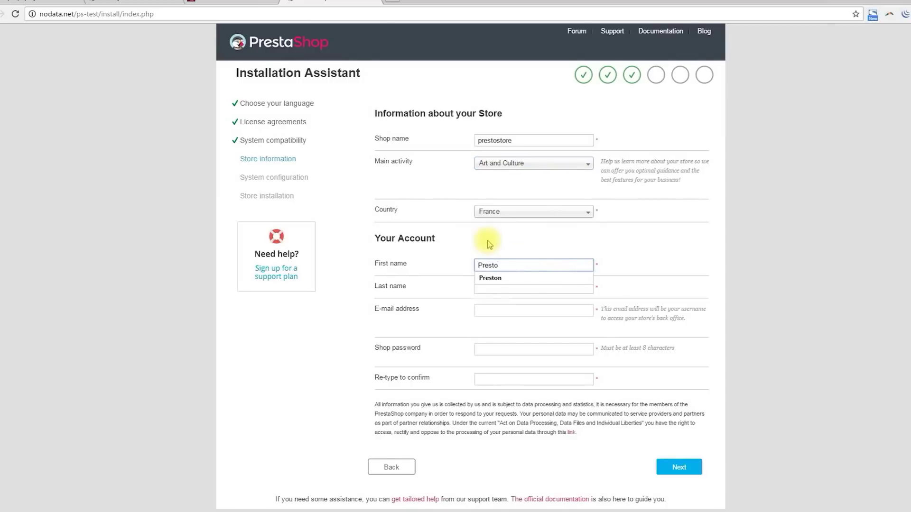
left_click(510, 280)
left_click(511, 284)
type("Presta")
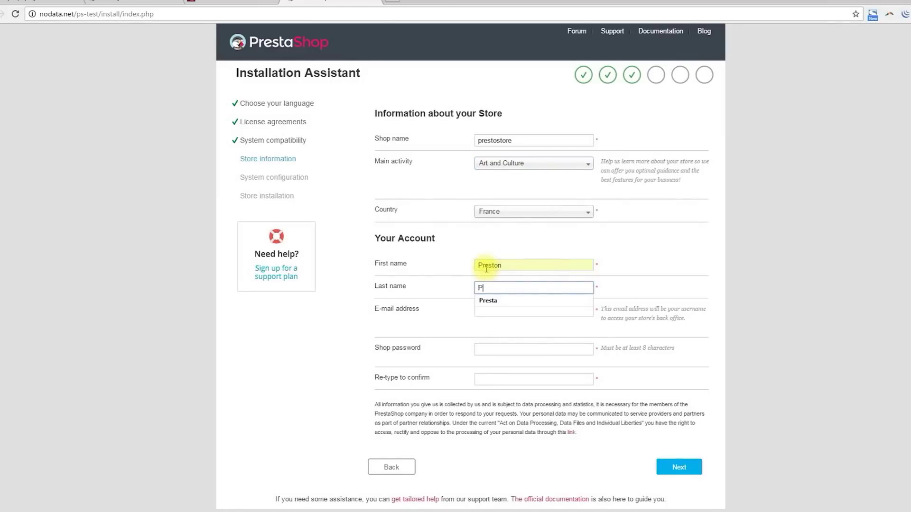
left_click(489, 301)
Fill in the administrator e-mail and shop password with its confirmation, then continue.
key("Tab")
type("train")
left_click(499, 323)
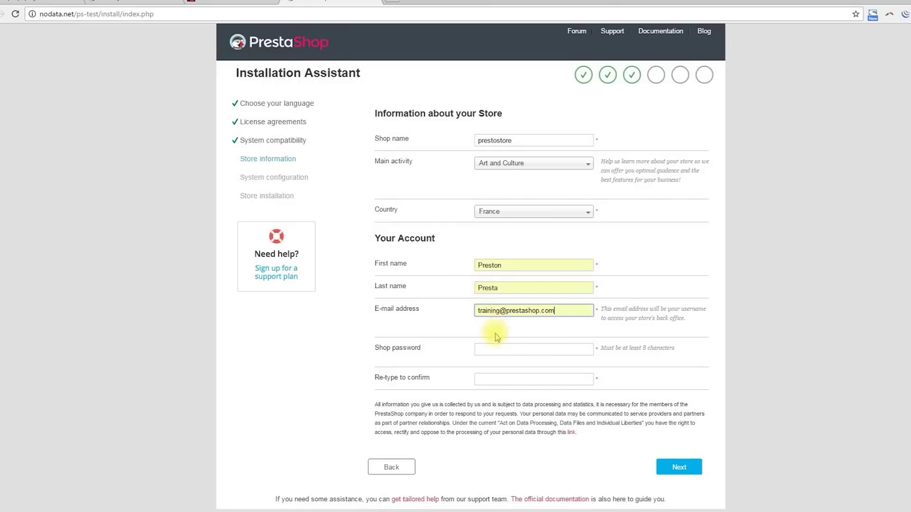
left_click(504, 350)
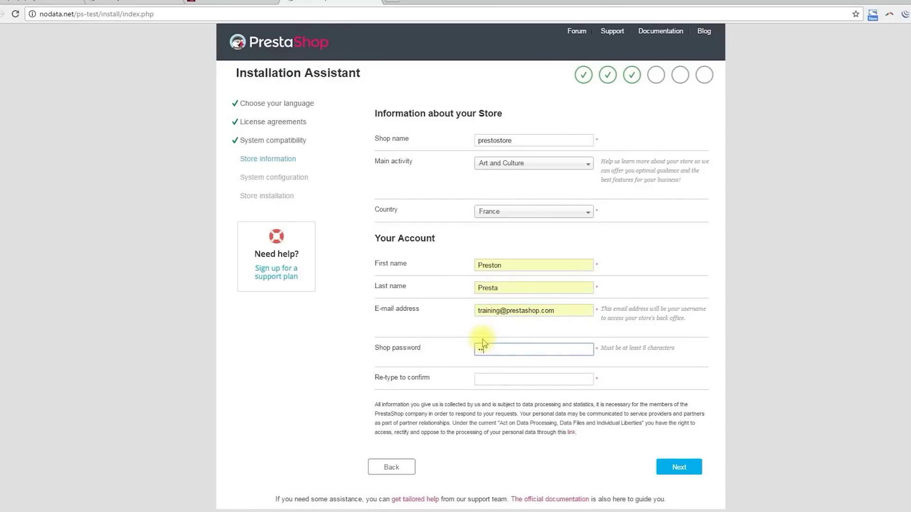
left_click(485, 383)
type("********")
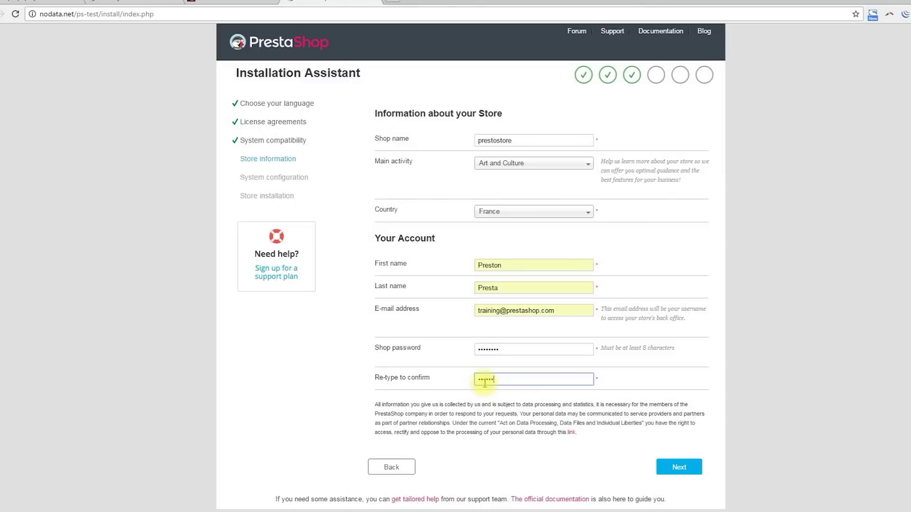
left_click(685, 467)
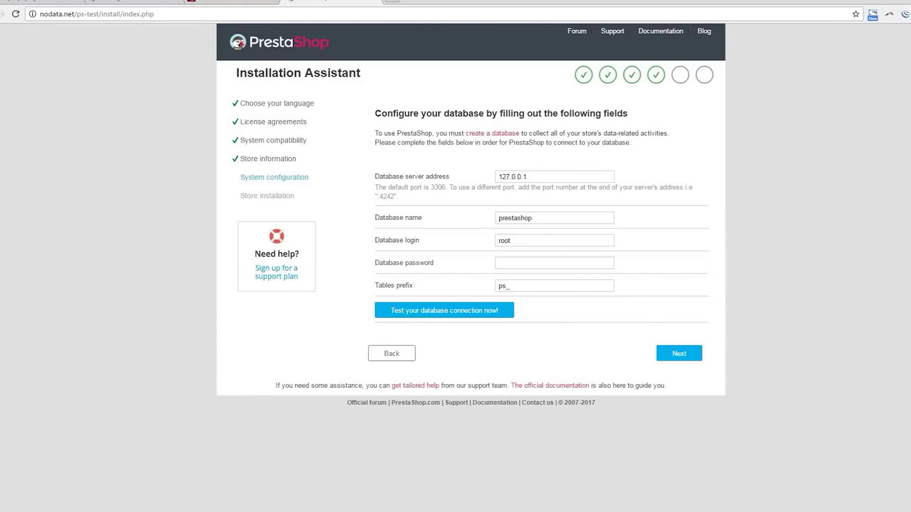
Set database server mysql2.alwaysdata.com, database name borderie, the database login and password, and proceed.
triple_click(543, 179)
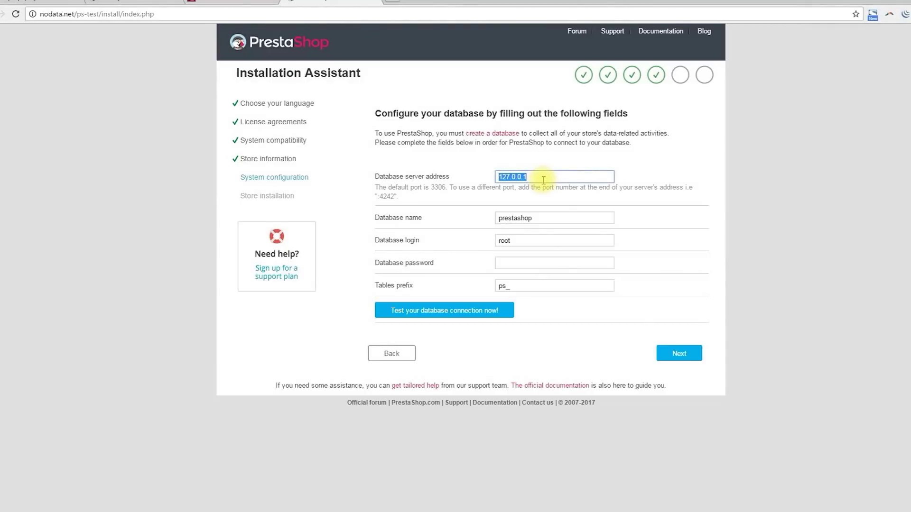
type("mysql2.alwaysdata.com")
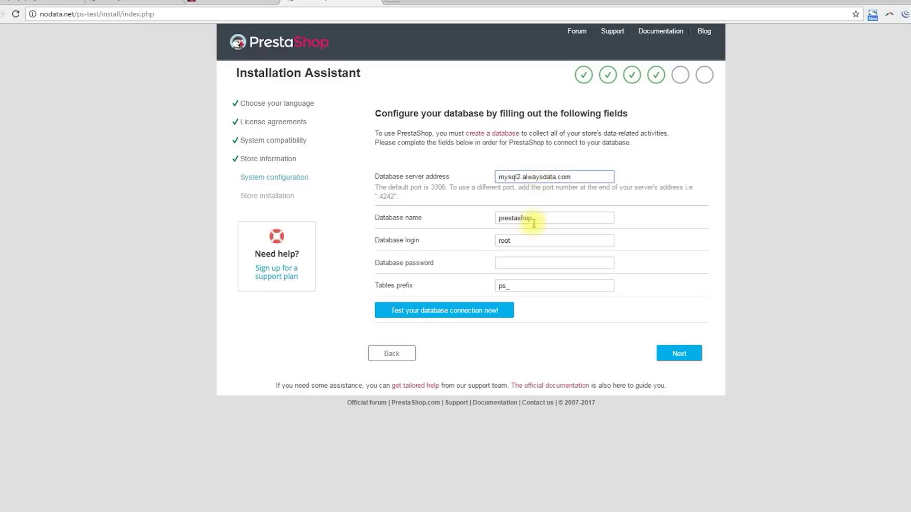
triple_click(532, 218)
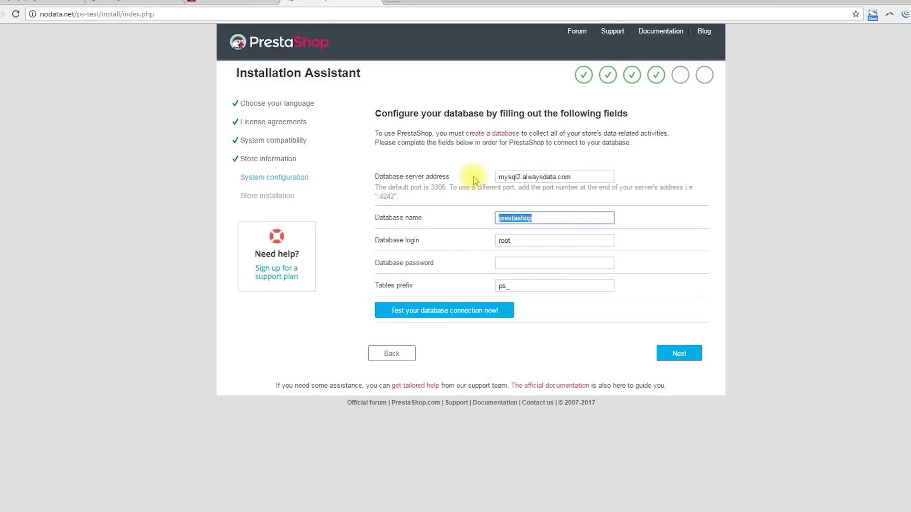
type("borderie_ps7")
double_click(531, 245)
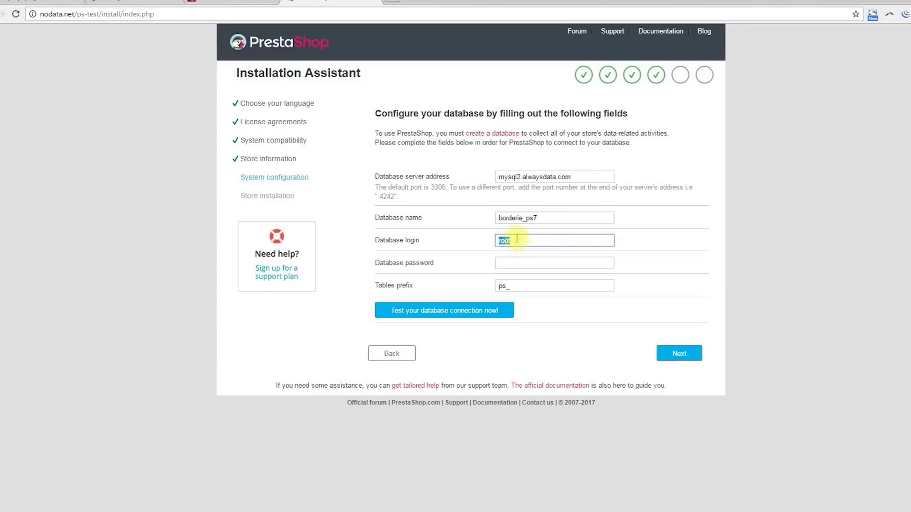
type("borderie_testins")
left_click(517, 262)
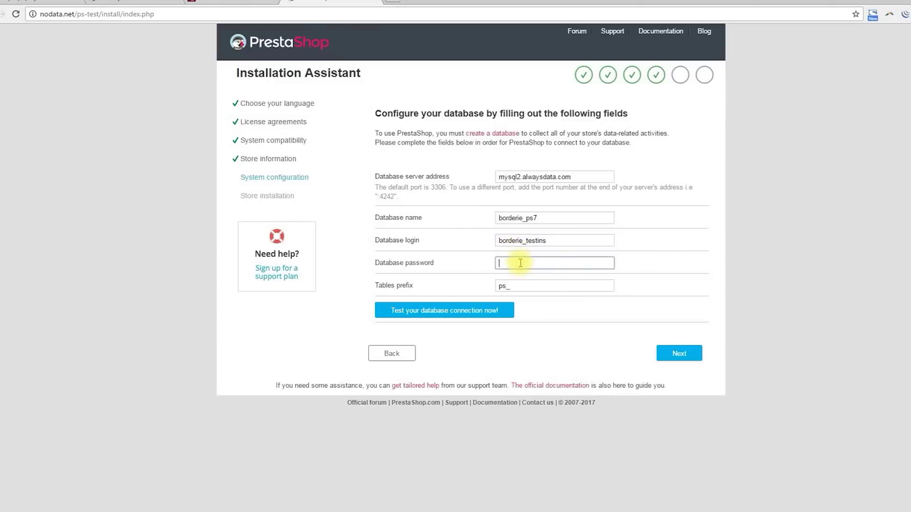
type("••")
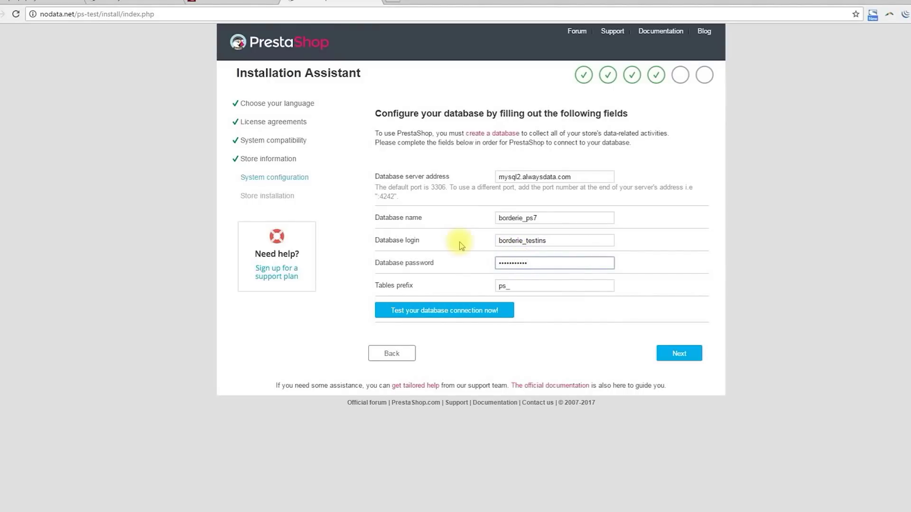
left_click(677, 353)
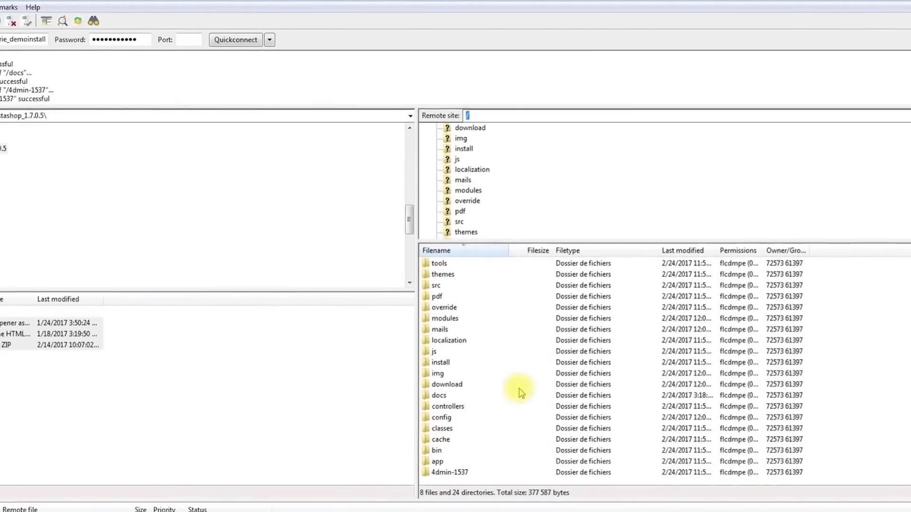
Delete the install folder from the server, leaving the 4dmin-1537 admin folder.
left_click(474, 348)
key("Delete")
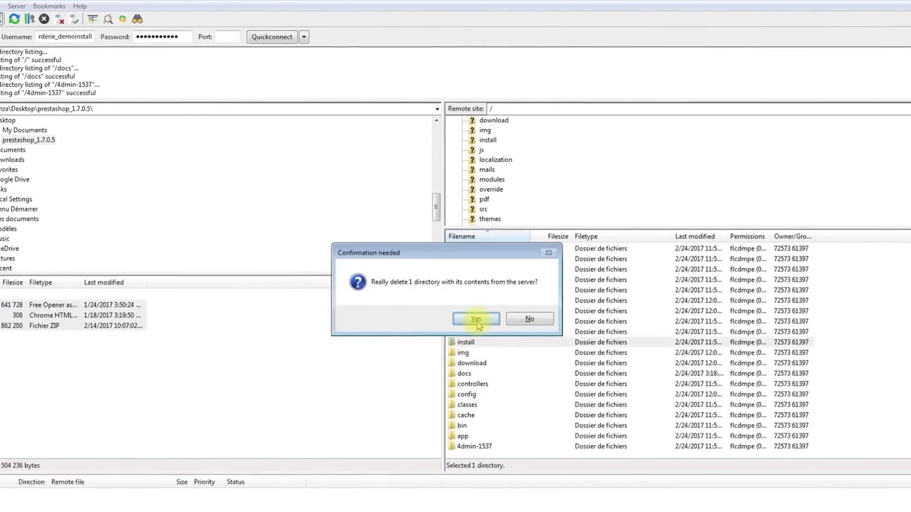
left_click(466, 325)
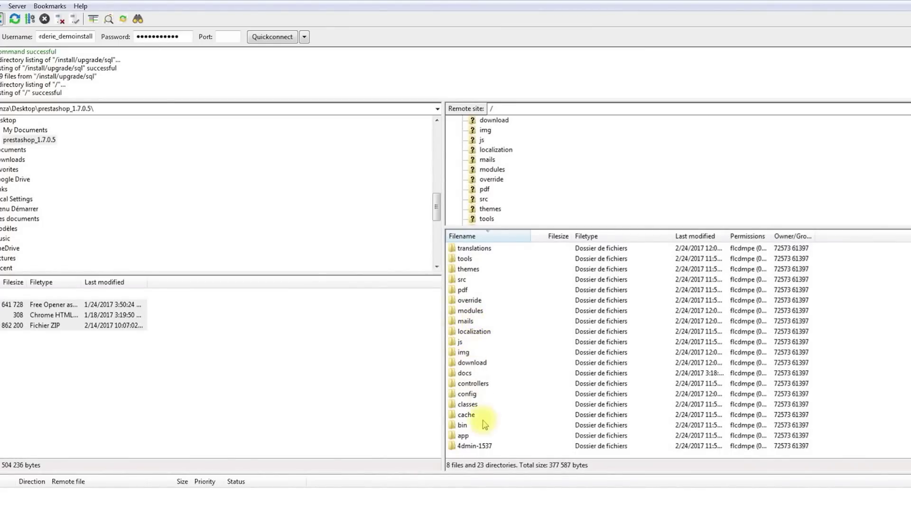
left_click(482, 449)
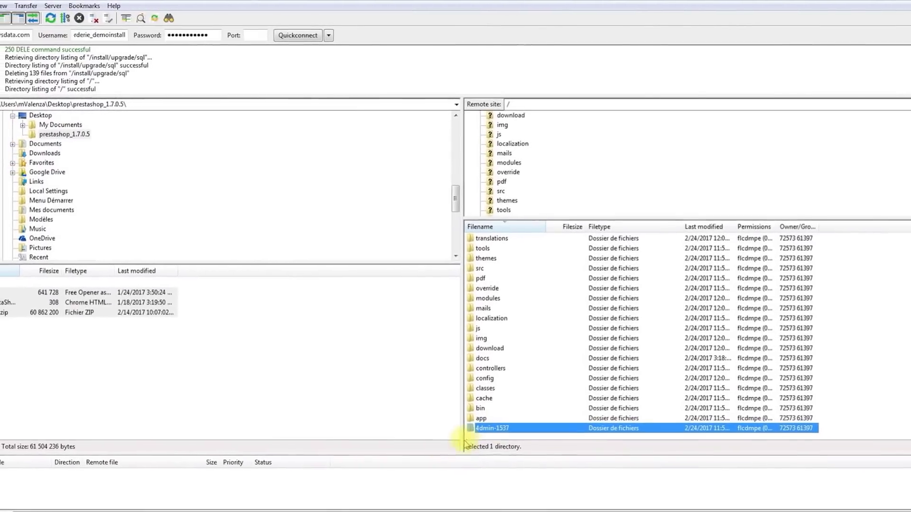
left_click(92, 511)
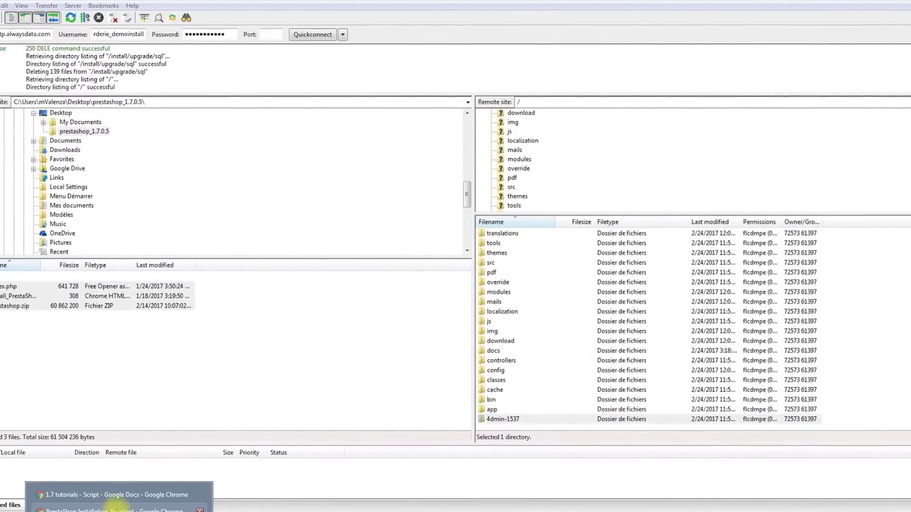
Open the store's back office at the address corrected to 4dmin-1537.
left_click(112, 510)
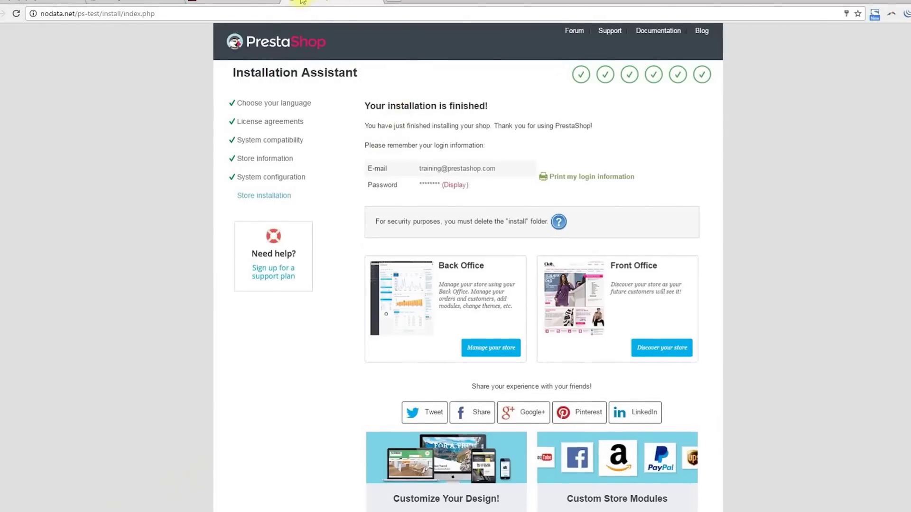
left_click(480, 347)
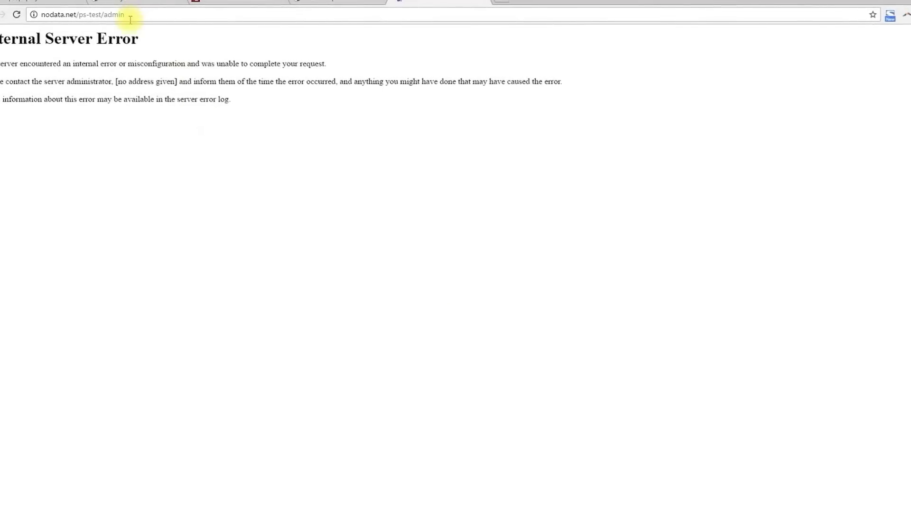
left_click_drag(123, 15, 104, 16)
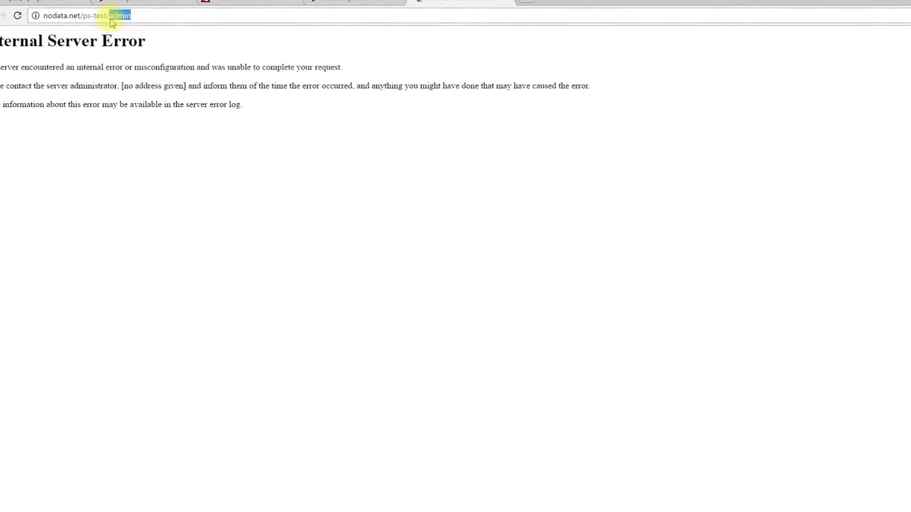
type("4dmin-1537")
key("Return")
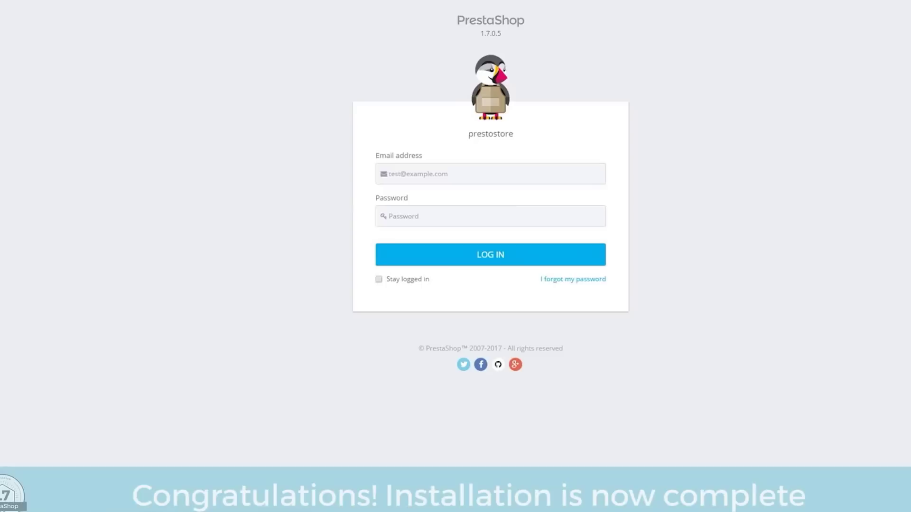
Log in with the administrator e-mail and password, staying logged in, and view the Dashboard.
type("train")
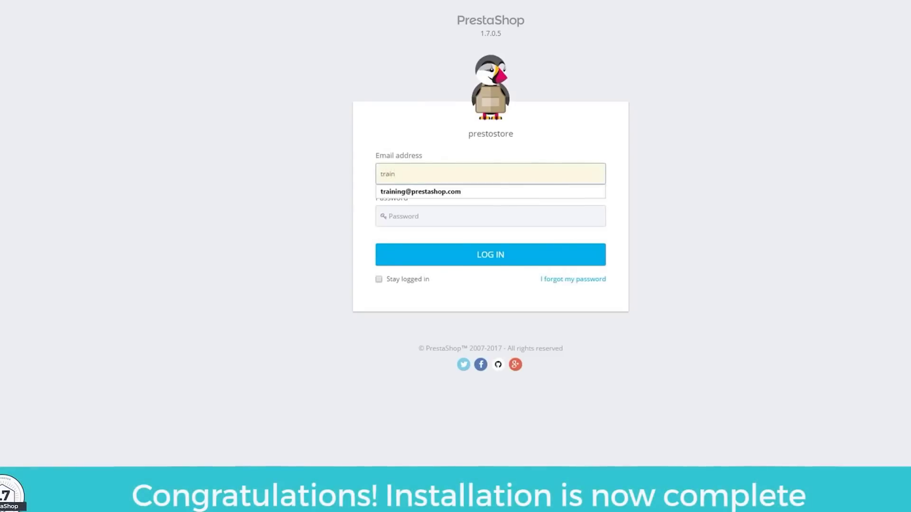
left_click(417, 191)
left_click(422, 214)
left_click(383, 280)
left_click(453, 266)
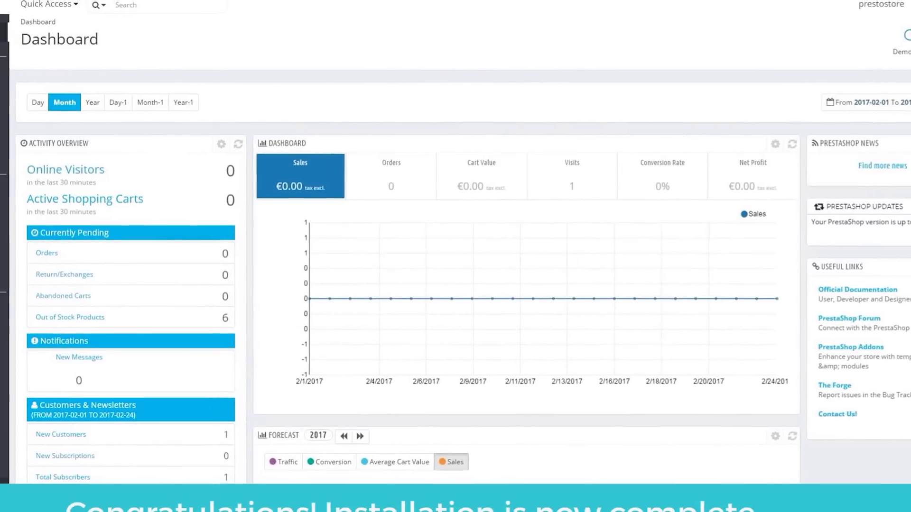
scroll(456, 284, "down", 4)
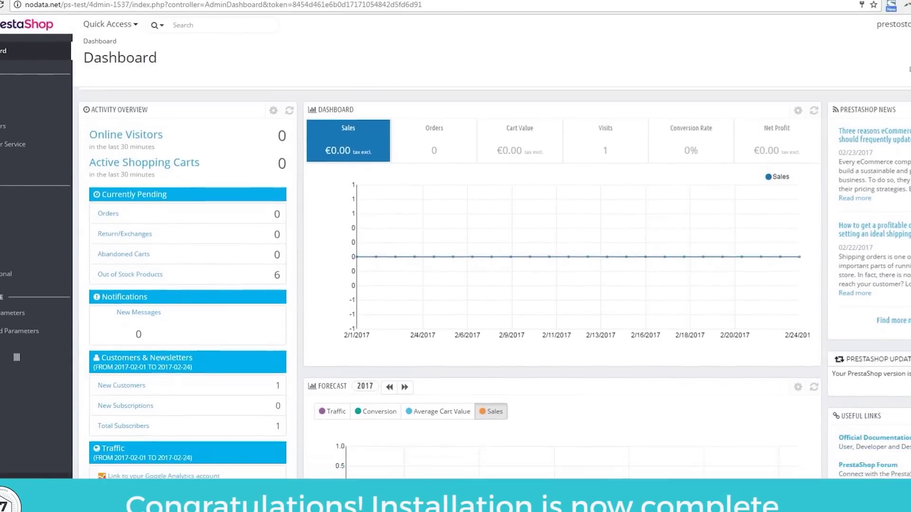
scroll(455, 285, "down", 2)
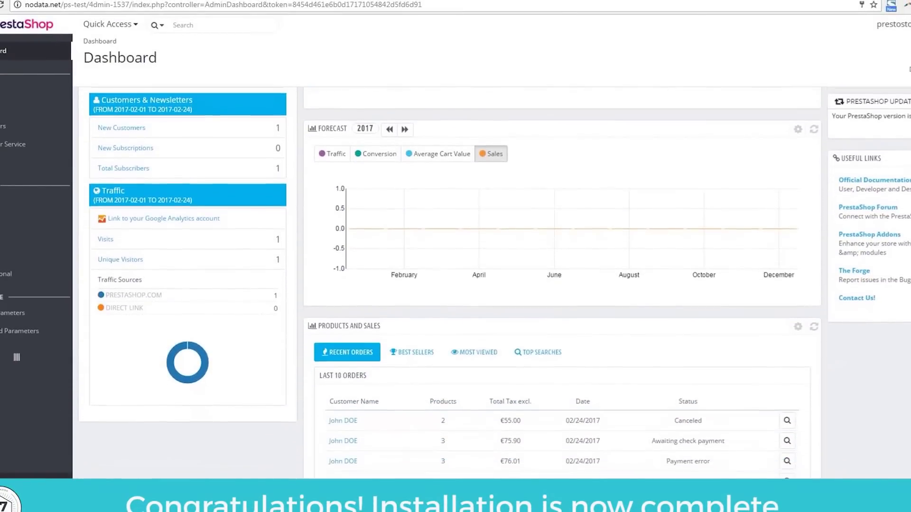